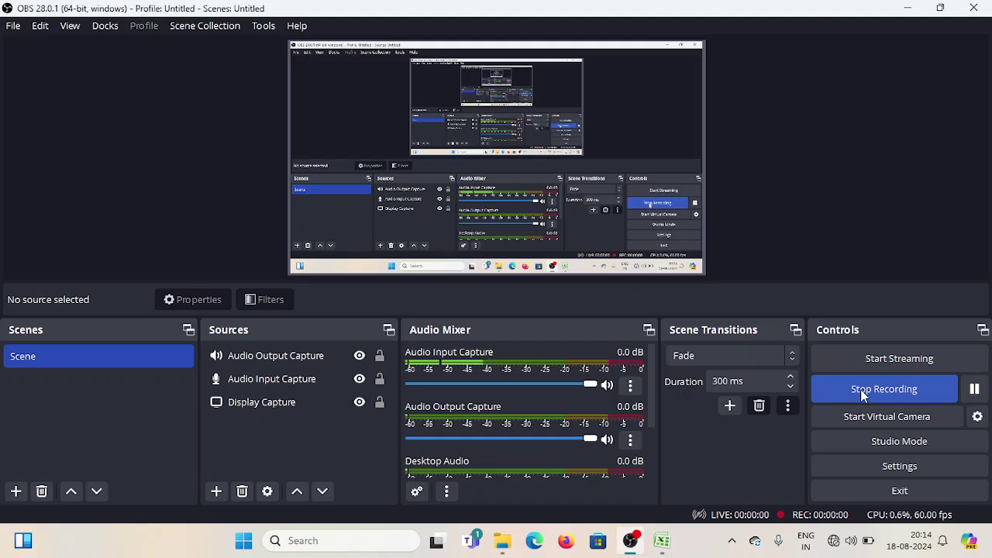
# Switch from OBS Studio to the Report Database workbook in Excel.
pyautogui.click(661, 541)
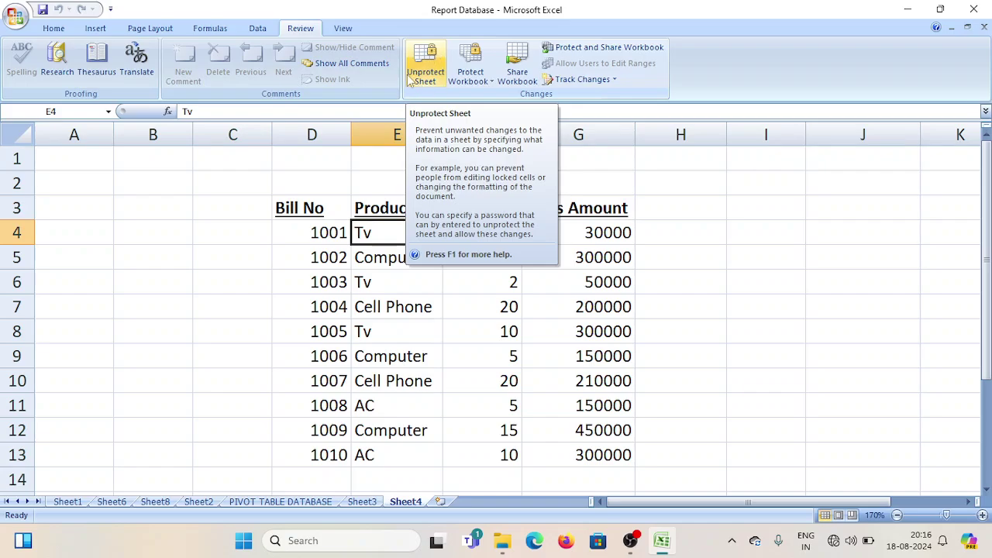
pyautogui.click(436, 81)
# Start Unprotect Sheet on Sheet4 and enter the sheet password.
pyautogui.click(443, 66)
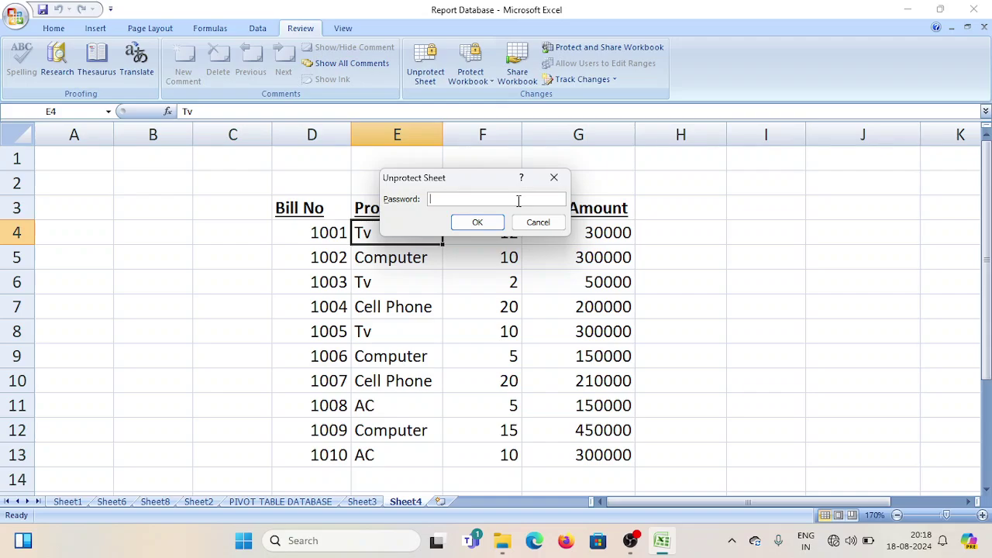
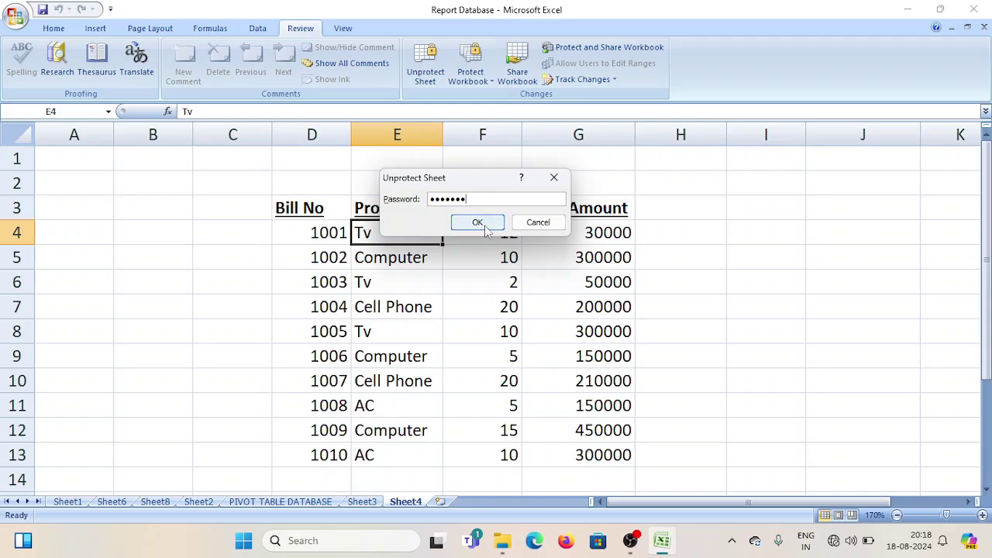
# Confirm the entered password so Sheet4's bill 1001–1010 table becomes editable.
pyautogui.click(490, 225)
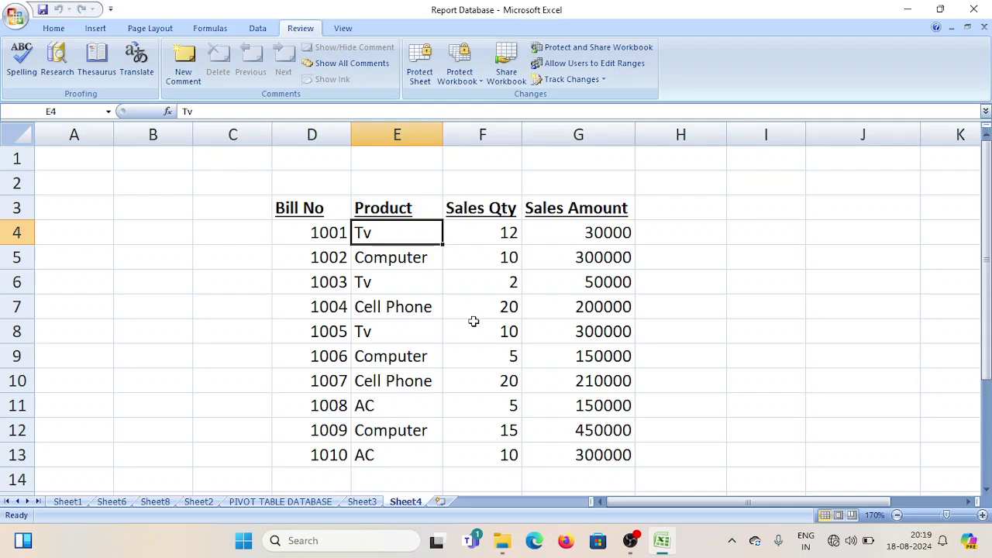
# Enter bill 1011, Computer, quantity 25 and amount 400000 across D14:G14.
pyautogui.scroll(-1, 471, 323)
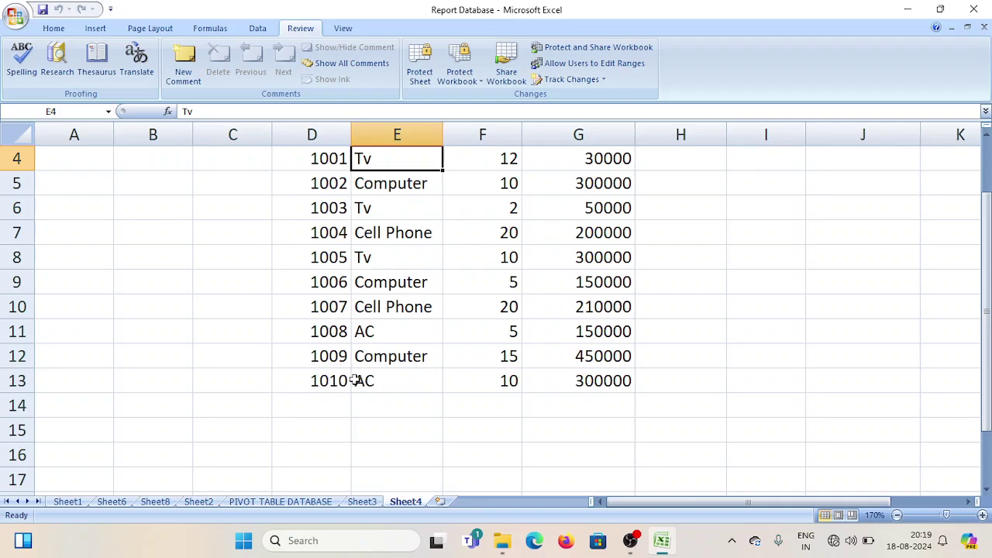
pyautogui.click(322, 407)
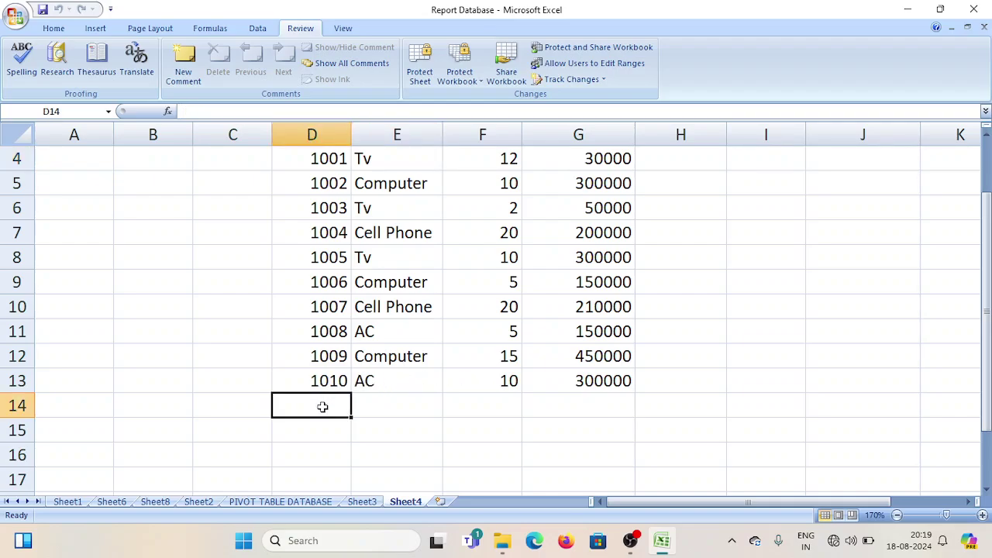
pyautogui.write('10')
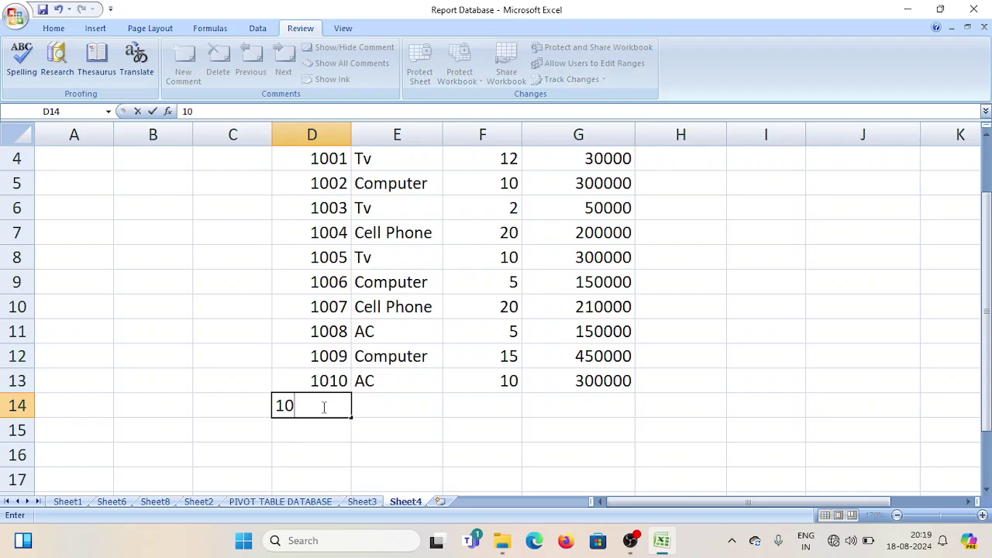
pyautogui.write('11')
pyautogui.press('Tab')
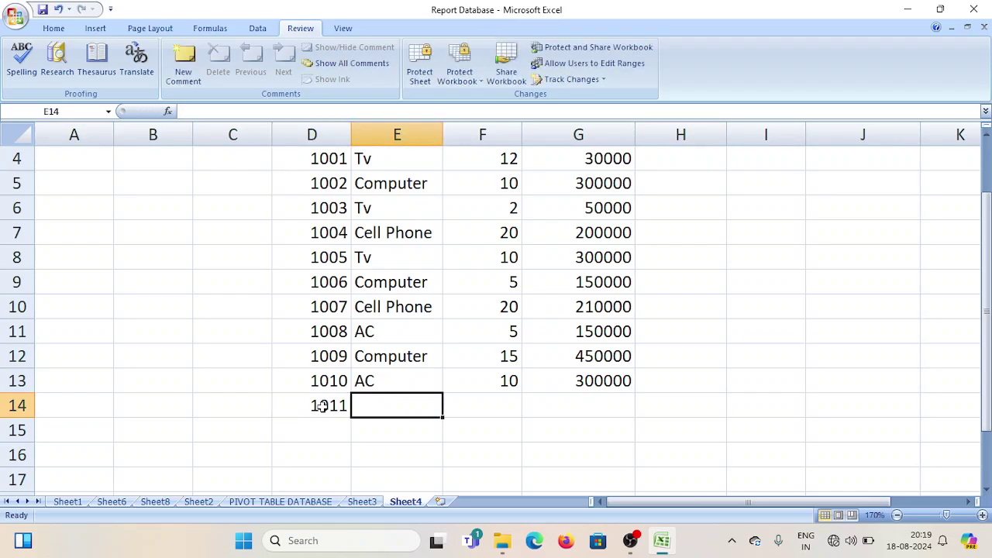
pyautogui.write('C')
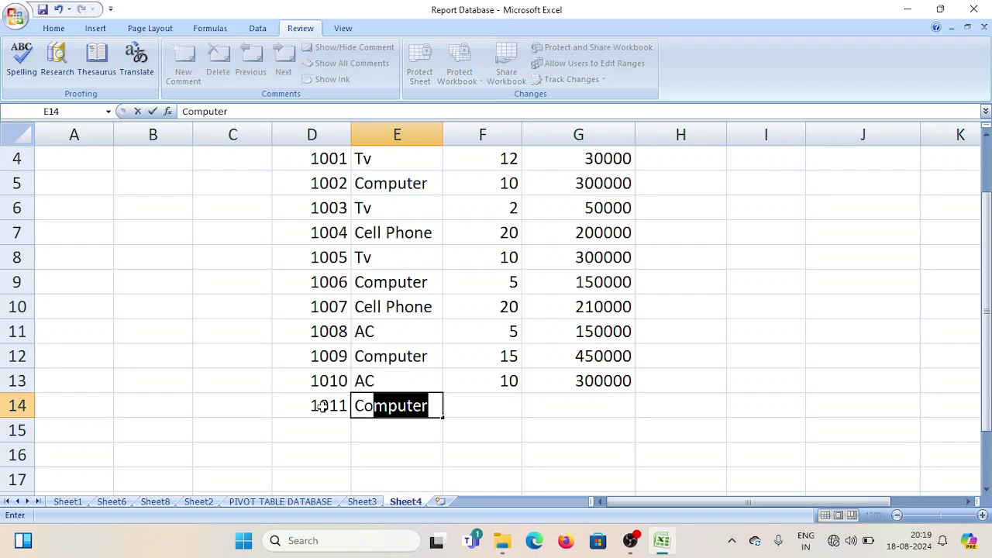
pyautogui.write('omputer')
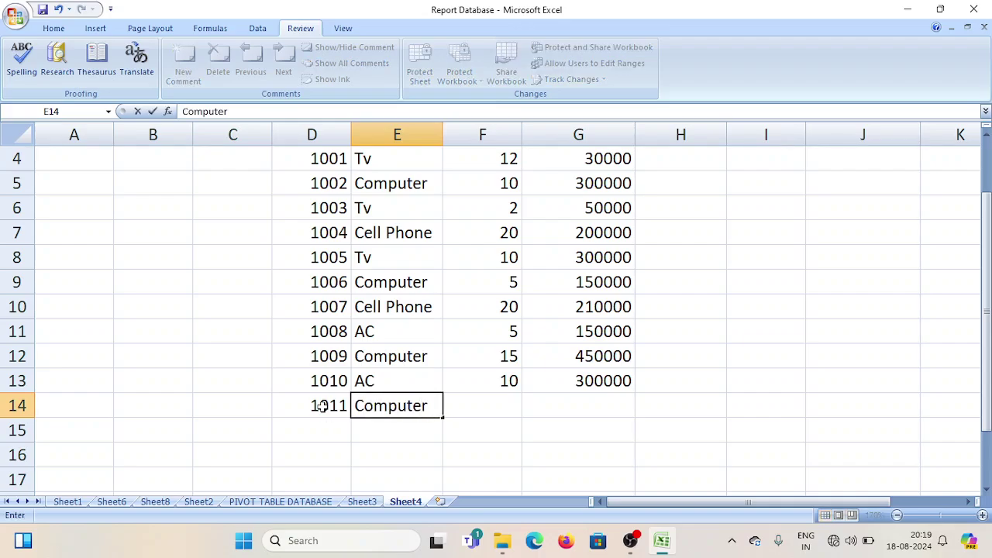
pyautogui.press('Tab')
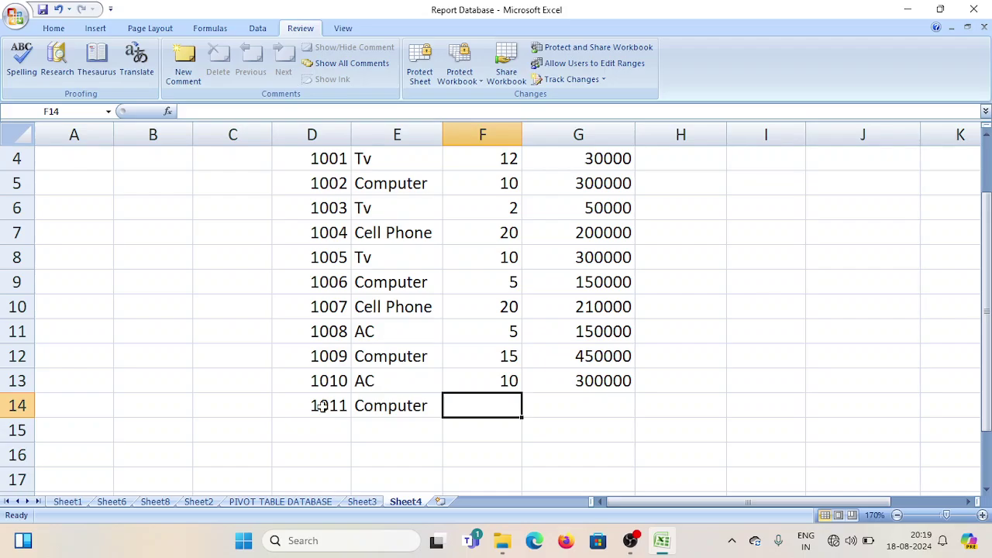
pyautogui.write('25')
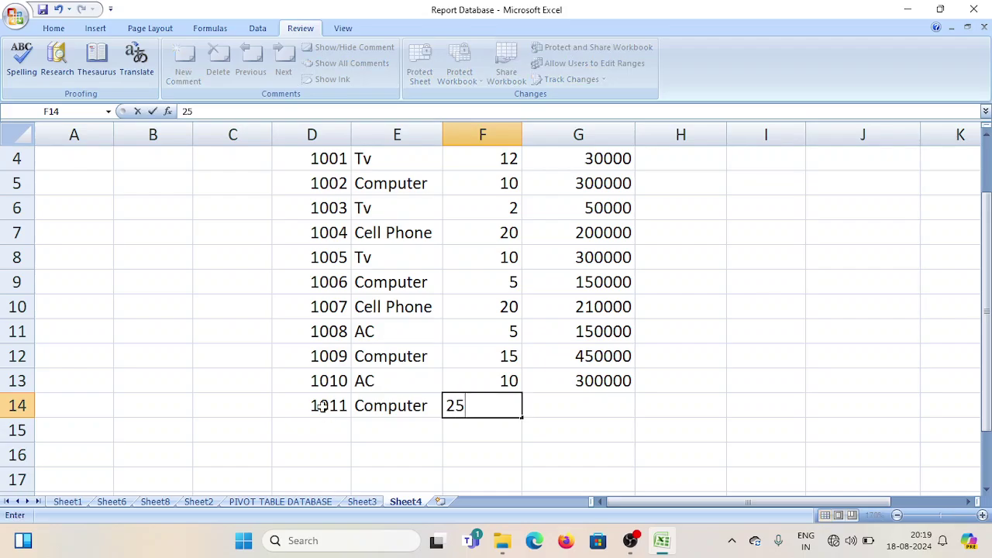
pyautogui.press('Tab')
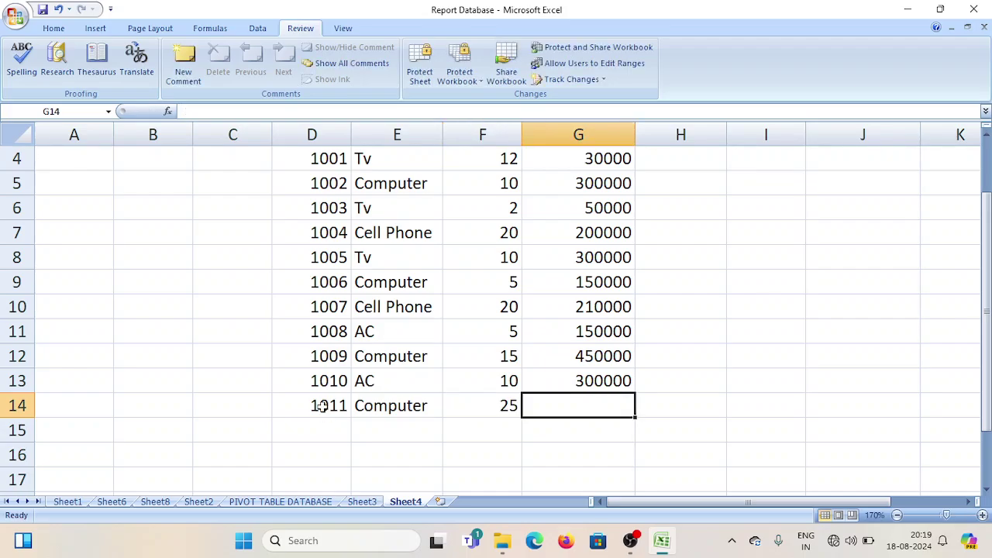
pyautogui.write('40')
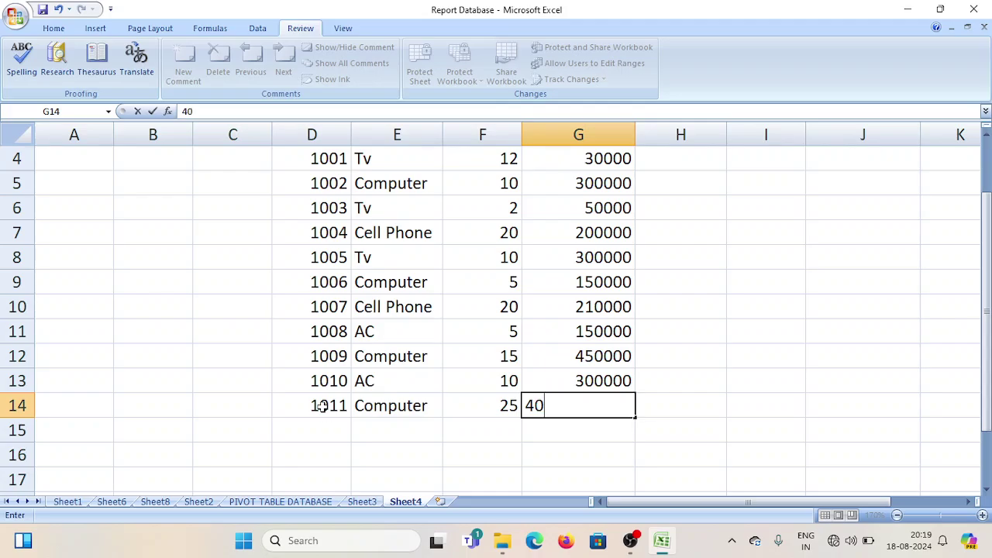
pyautogui.write('0000')
pyautogui.press('Return')
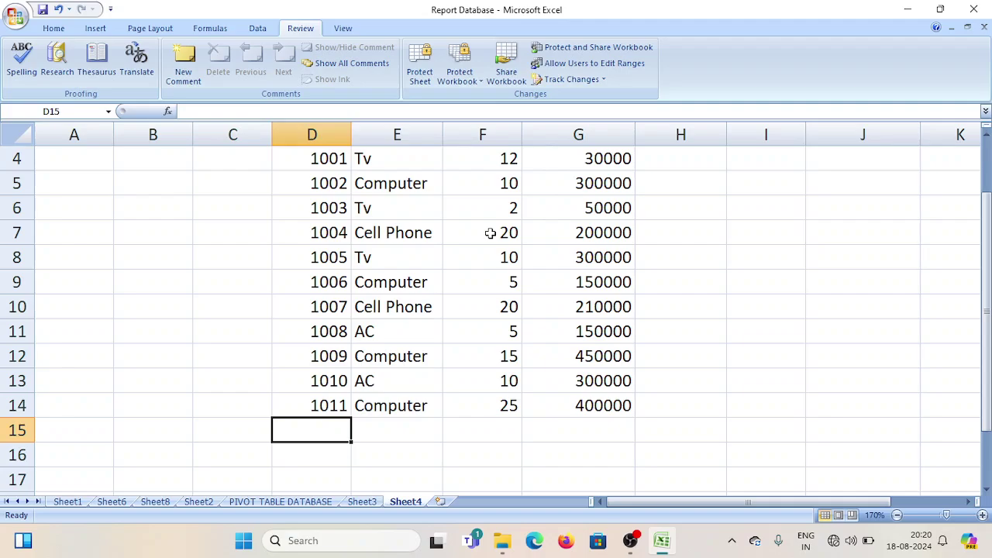
# Replace quantity 20 with 35 in F7 for Cell Phone bill 1004.
pyautogui.doubleClick(489, 232)
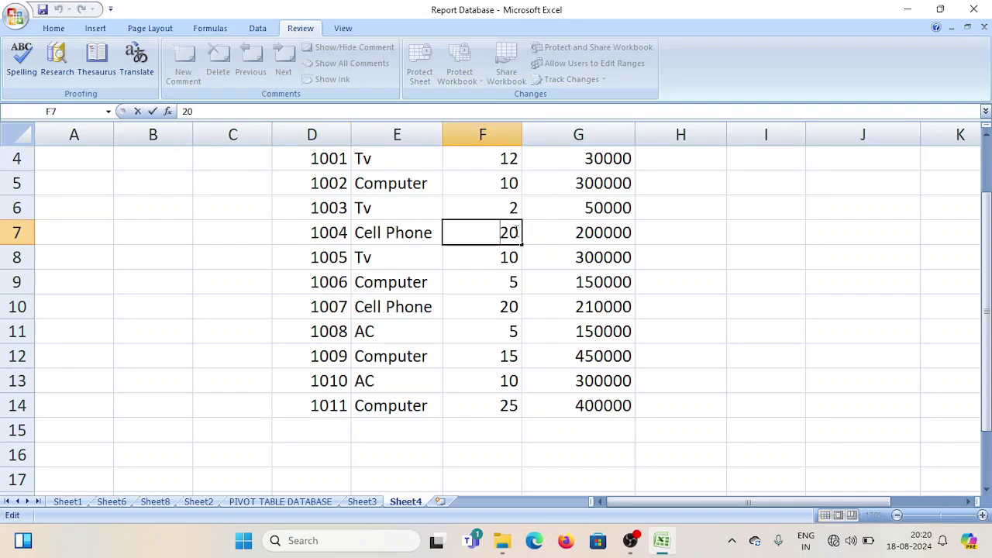
pyautogui.press('BackSpace')
pyautogui.press('BackSpace')
pyautogui.write('35')
pyautogui.press('Return')
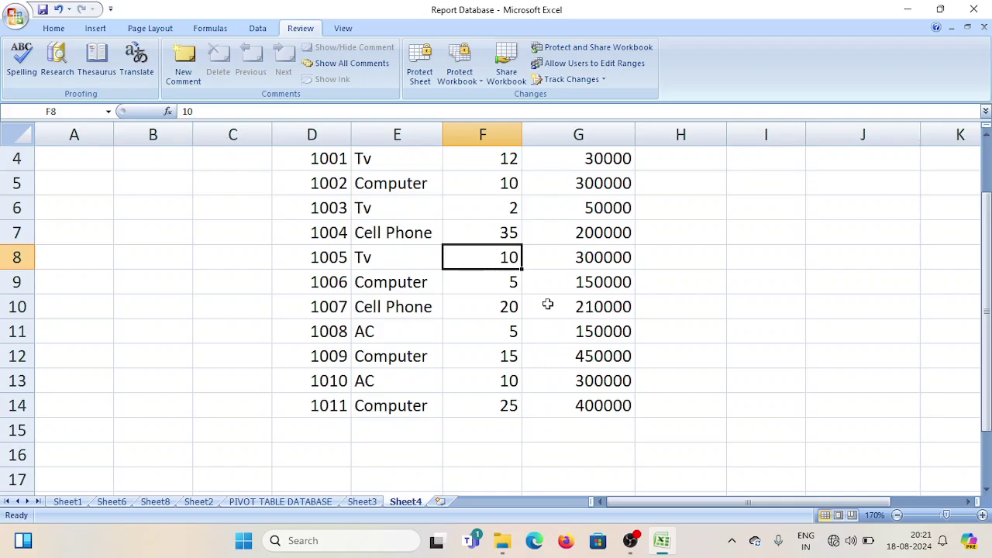
# Delete the 210000 amount in G10 for Cell Phone bill 1007.
pyautogui.click(599, 307)
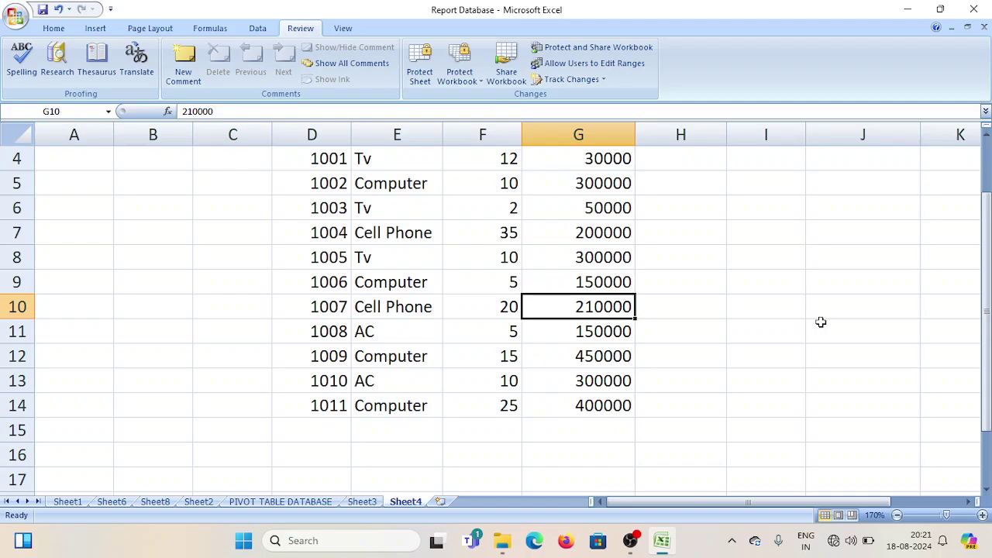
pyautogui.press('Delete')
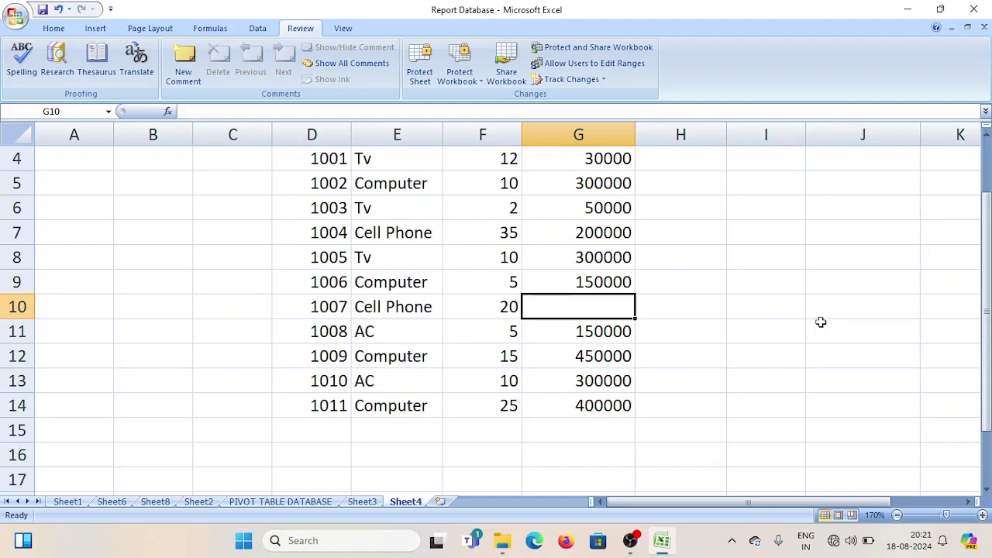
pyautogui.click(717, 350)
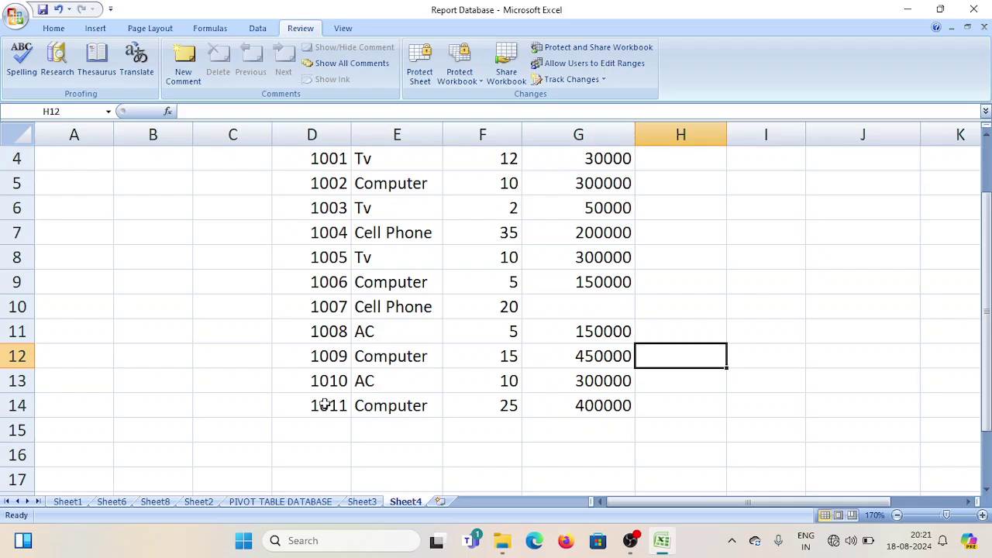
pyautogui.moveTo(323, 405); pyautogui.dragTo(577, 405)
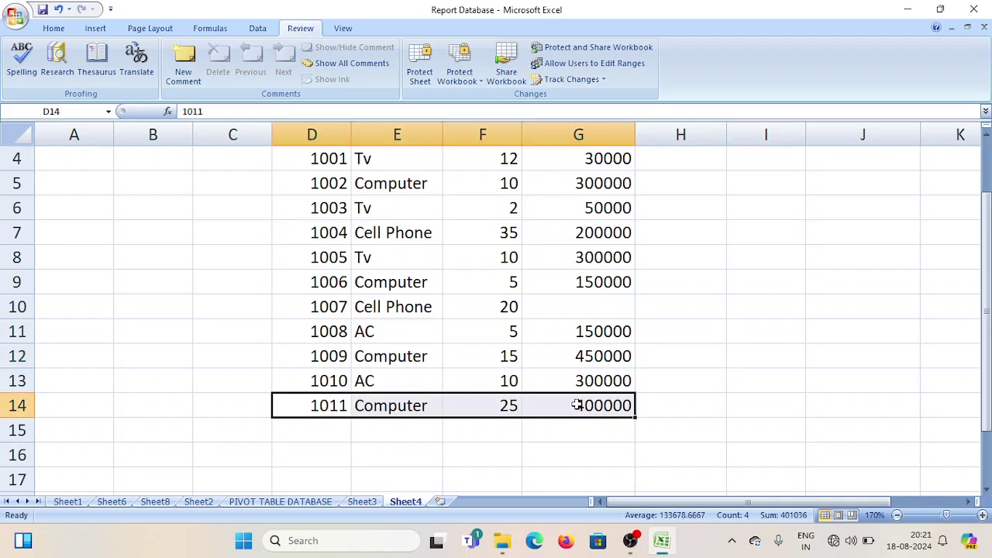
pyautogui.click(516, 233)
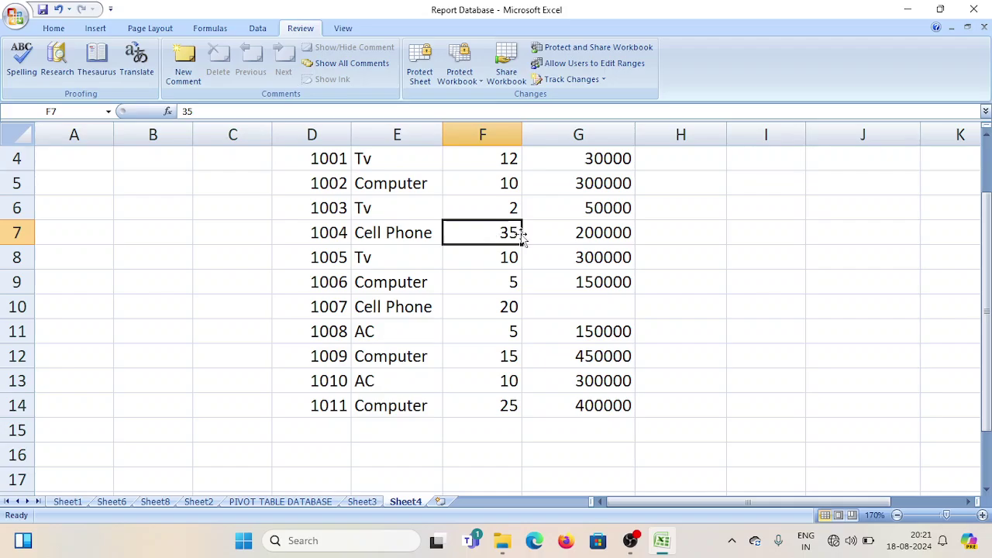
pyautogui.click(611, 305)
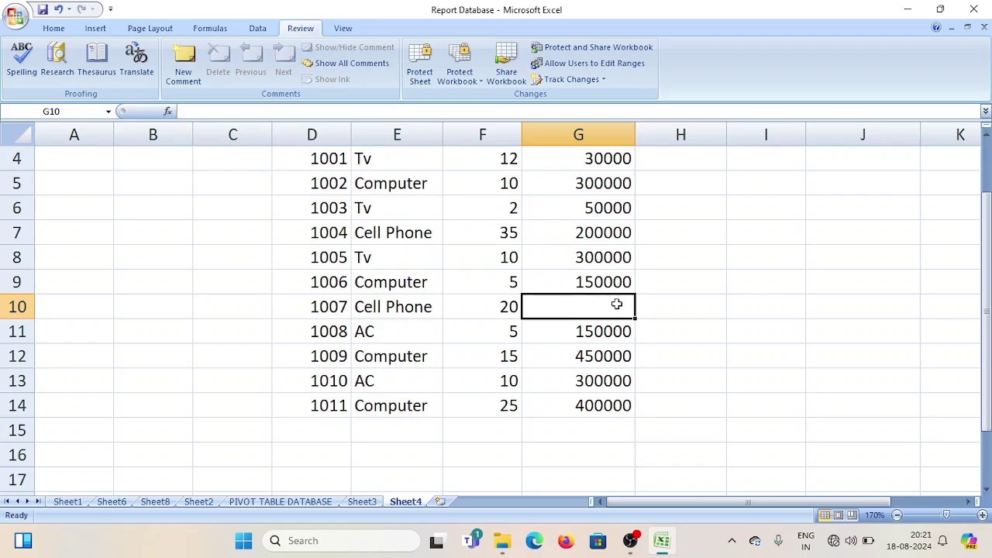
pyautogui.click(699, 314)
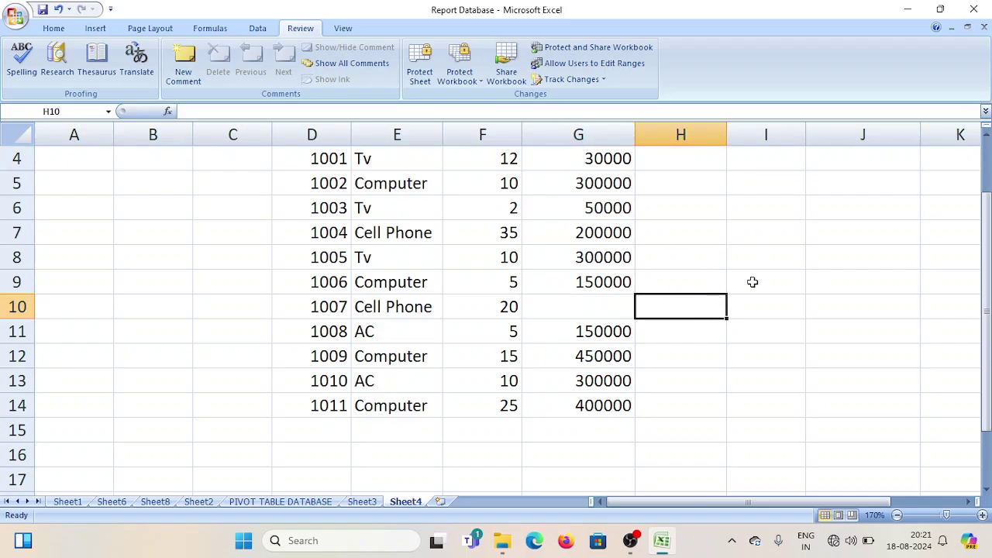
pyautogui.scroll(1, 729, 378)
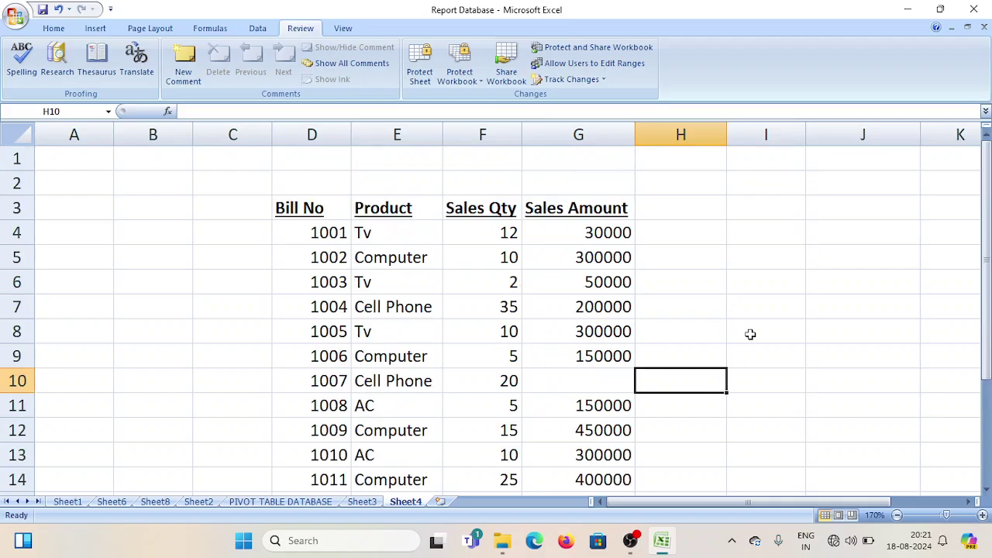
pyautogui.scroll(-1, 752, 309)
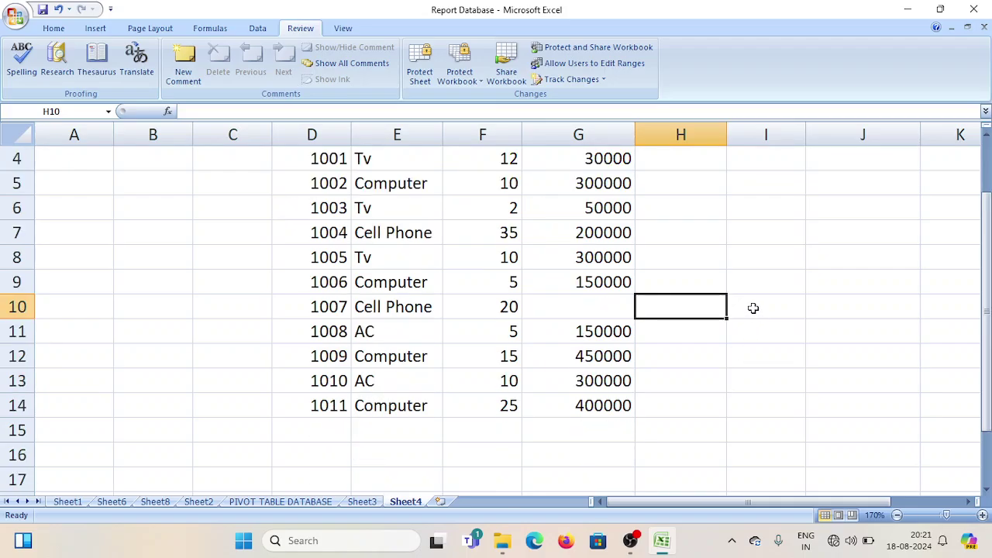